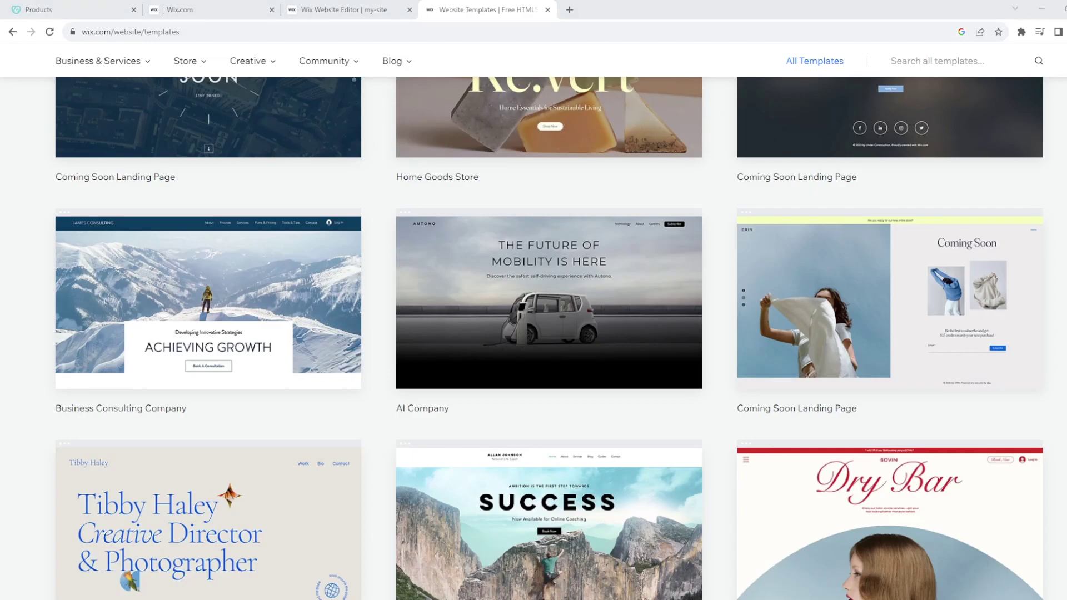
Step: Browse the website template gallery, comparing the coming soon, home goods store and AI company designs and their edit and view options
{"action": "scroll", "coordinate": [591, 254], "scroll_direction": "up", "scroll_amount": 5}
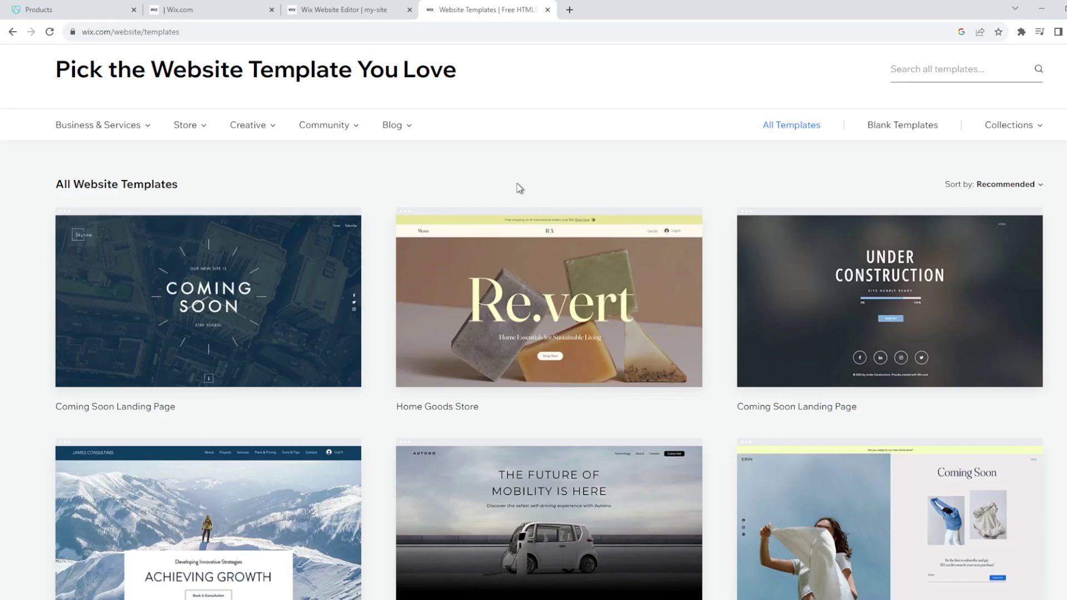
{"action": "scroll", "coordinate": [519, 188], "scroll_direction": "up", "scroll_amount": 1}
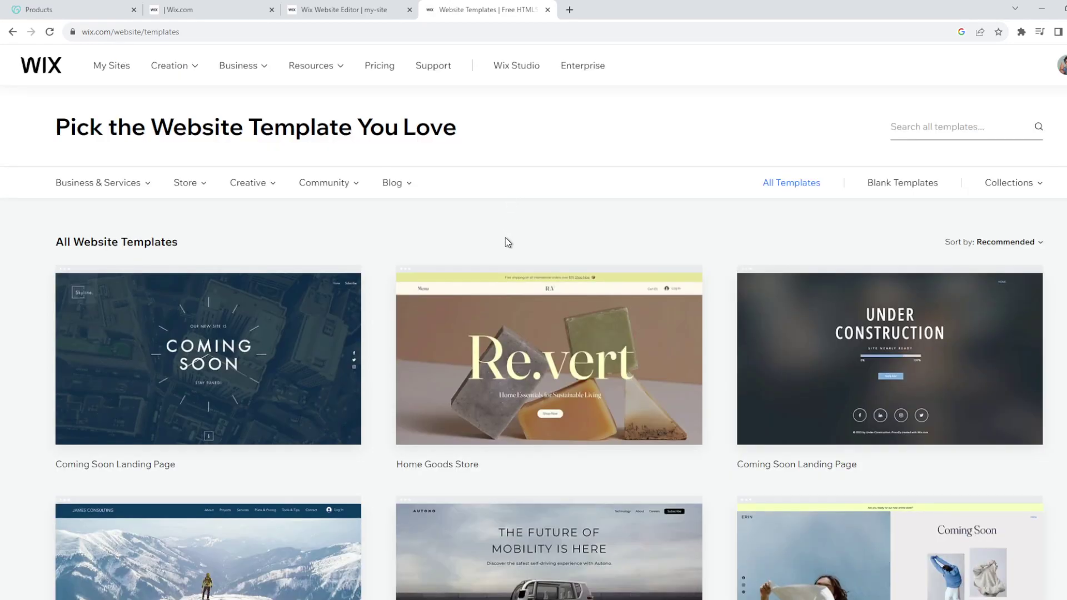
{"action": "scroll", "coordinate": [505, 238], "scroll_direction": "down", "scroll_amount": 17}
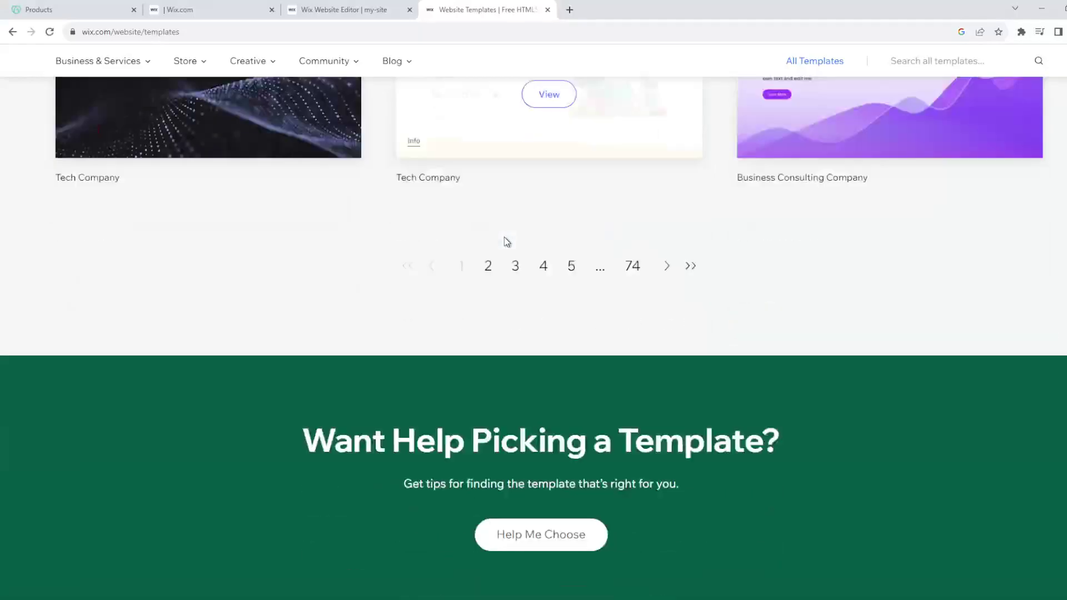
{"action": "scroll", "coordinate": [507, 241], "scroll_direction": "up", "scroll_amount": 13}
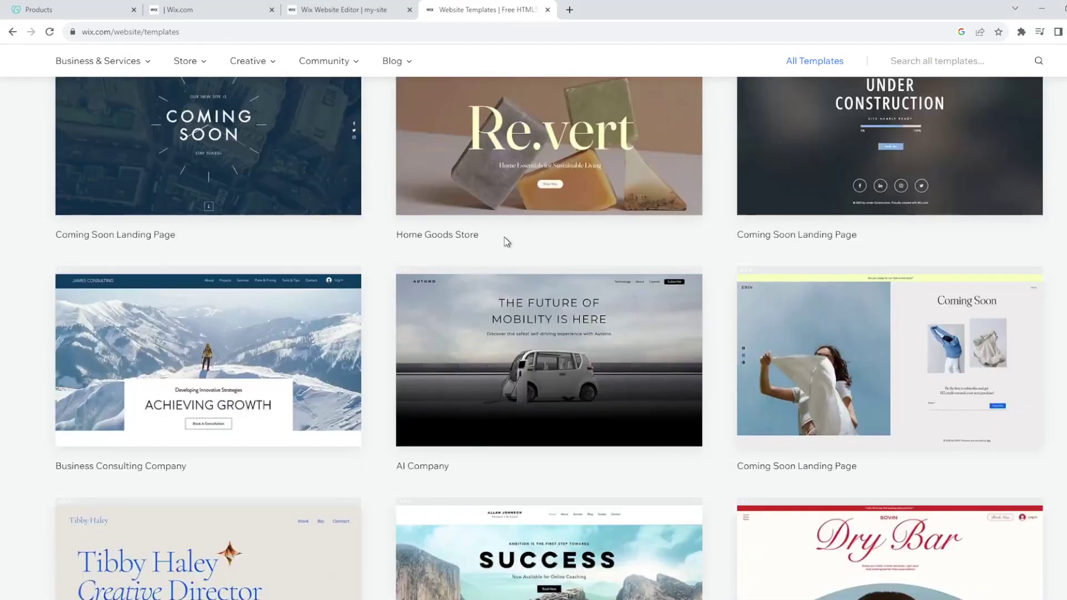
{"action": "scroll", "coordinate": [504, 236], "scroll_direction": "up", "scroll_amount": 4}
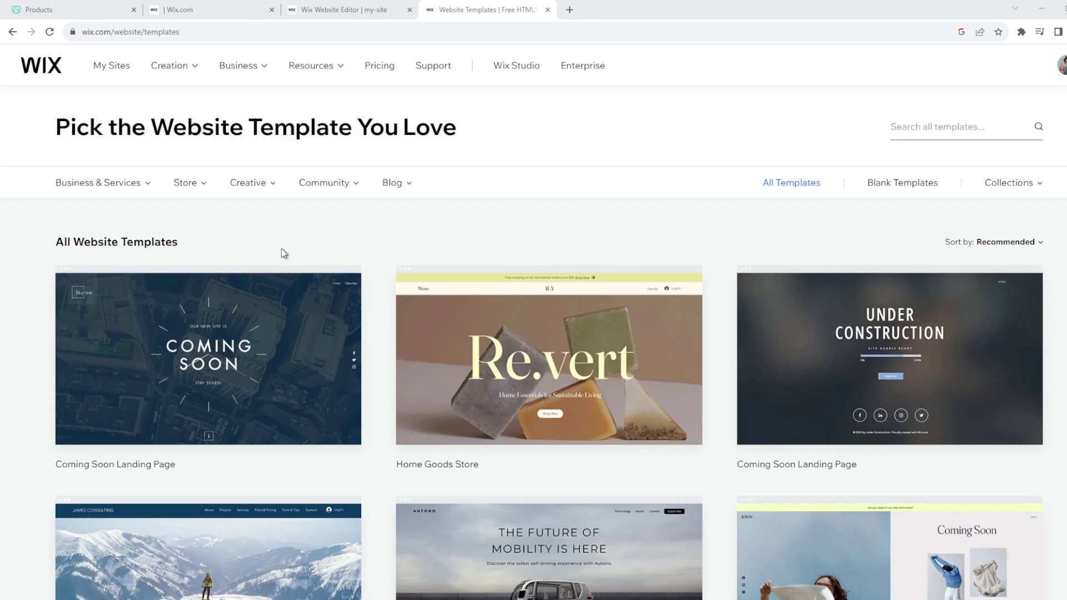
{"action": "scroll", "coordinate": [333, 440], "scroll_direction": "down", "scroll_amount": 1}
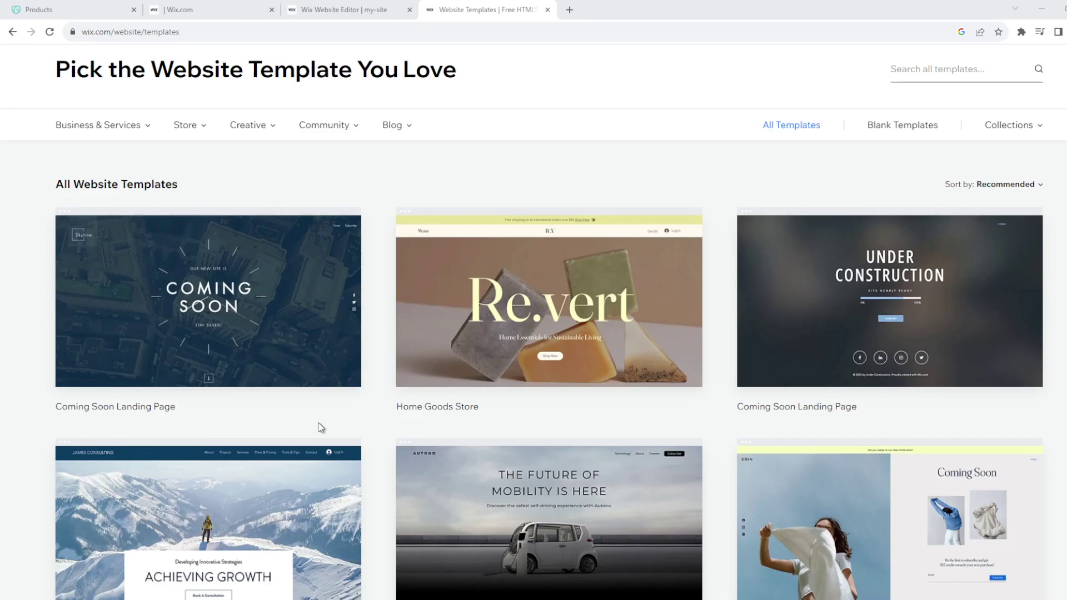
{"action": "mouse_move", "coordinate": [278, 382]}
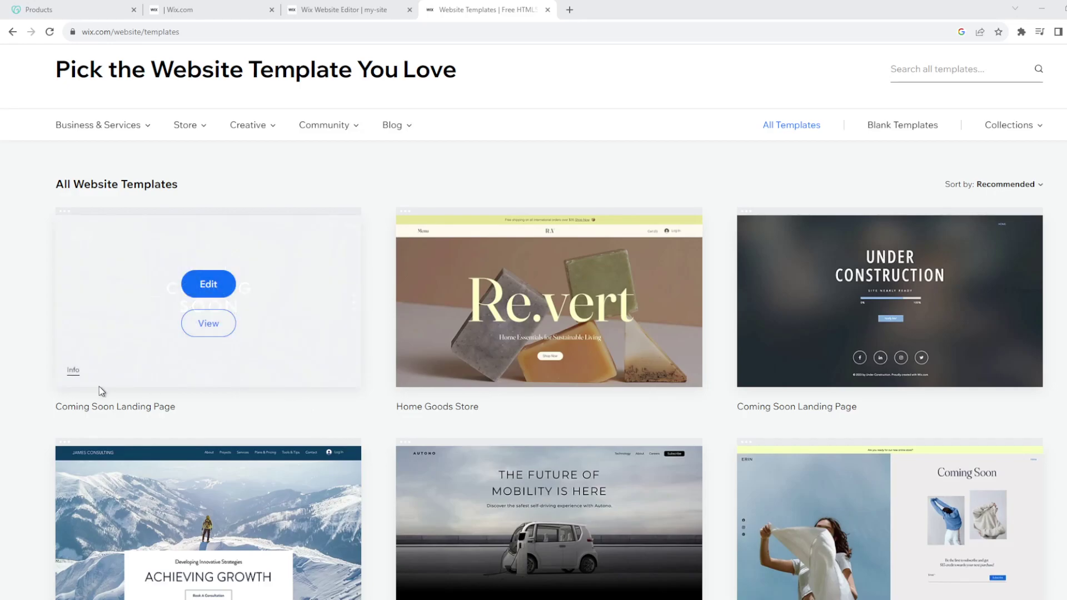
{"action": "mouse_move", "coordinate": [428, 328]}
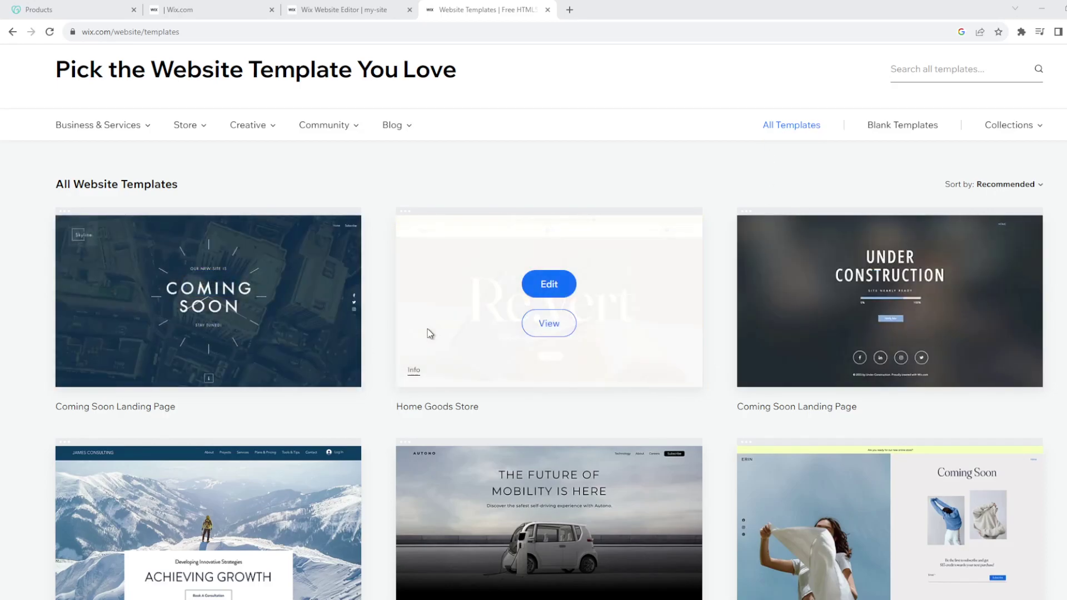
{"action": "scroll", "coordinate": [524, 372], "scroll_direction": "down", "scroll_amount": 2}
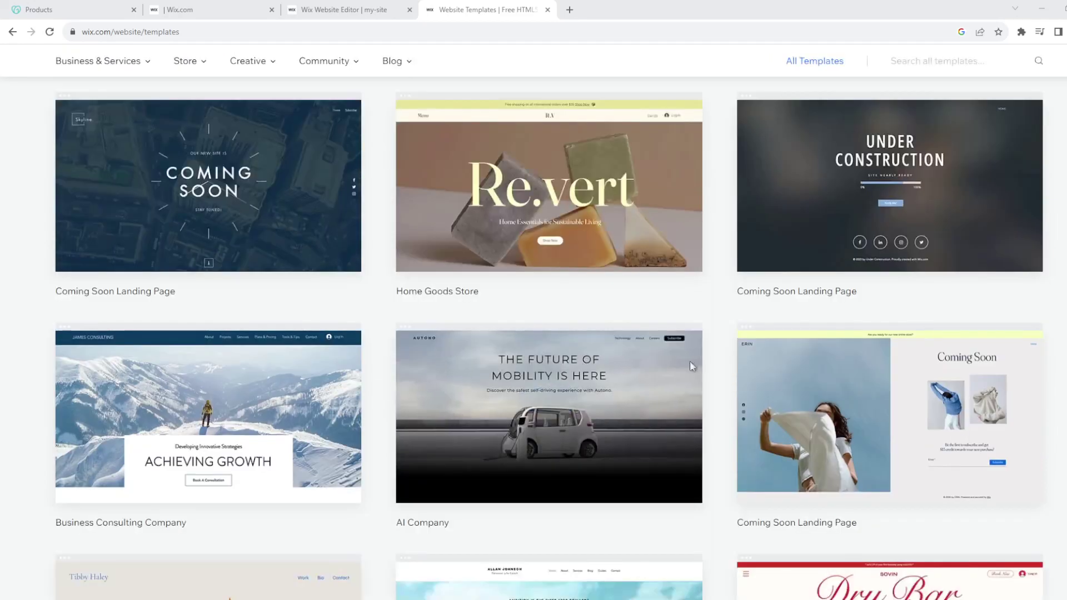
{"action": "mouse_move", "coordinate": [543, 410]}
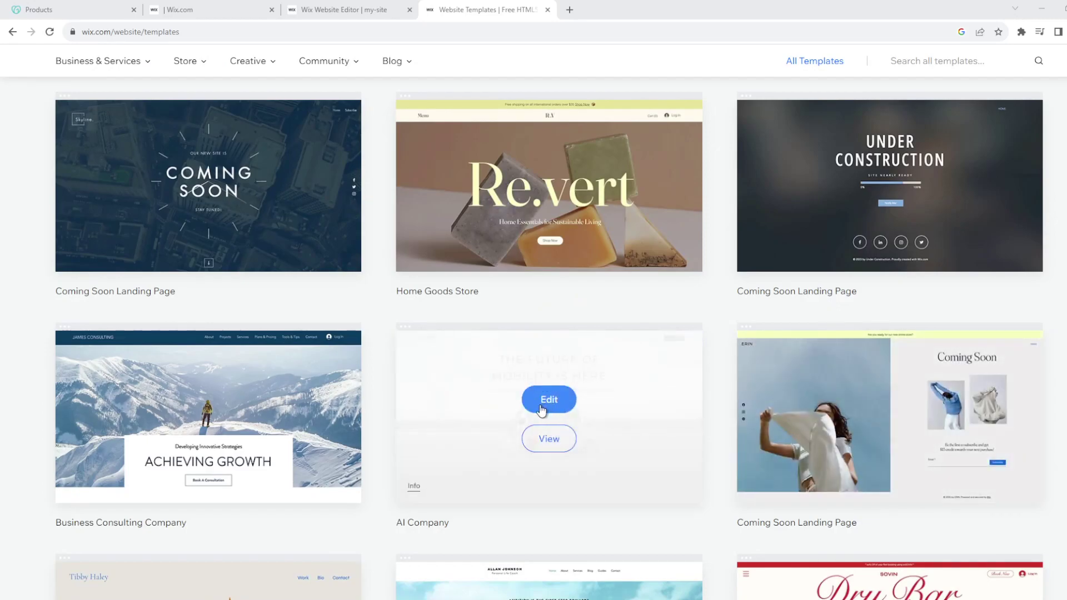
Step: Open the Skyline Coming Soon Landing Page template for editing and dismiss the offer to have AI write the site content
{"action": "left_click", "coordinate": [210, 205]}
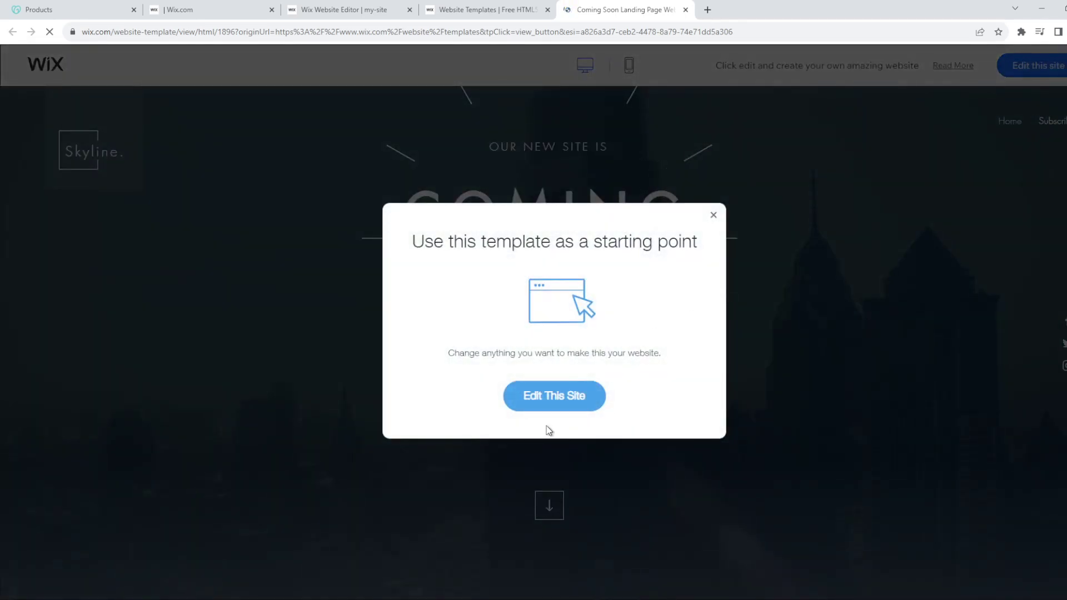
{"action": "left_click", "coordinate": [577, 406]}
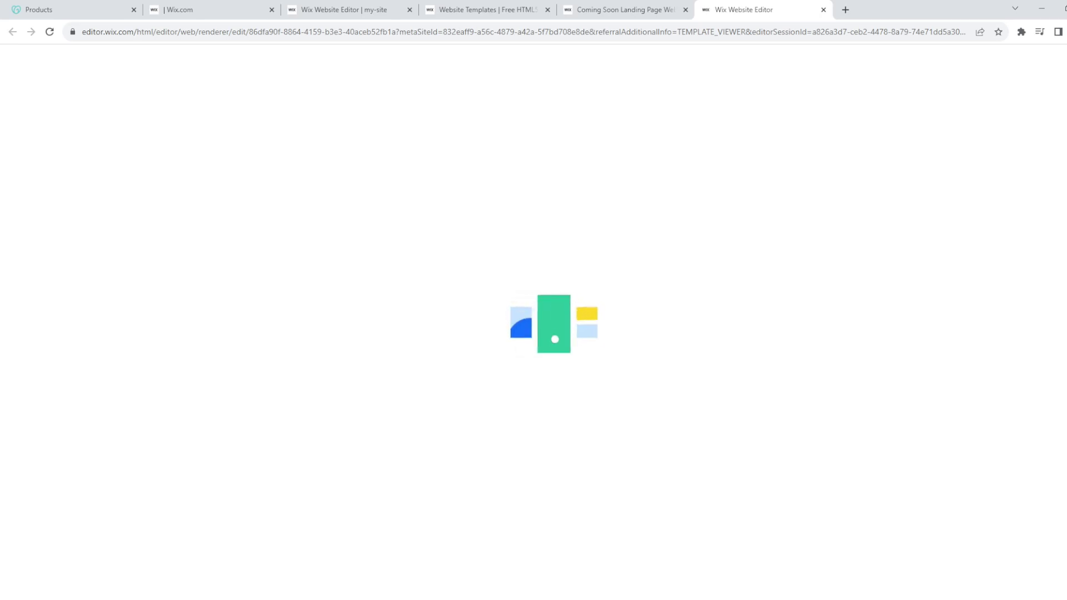
{"action": "key", "text": "ctrl+minus"}
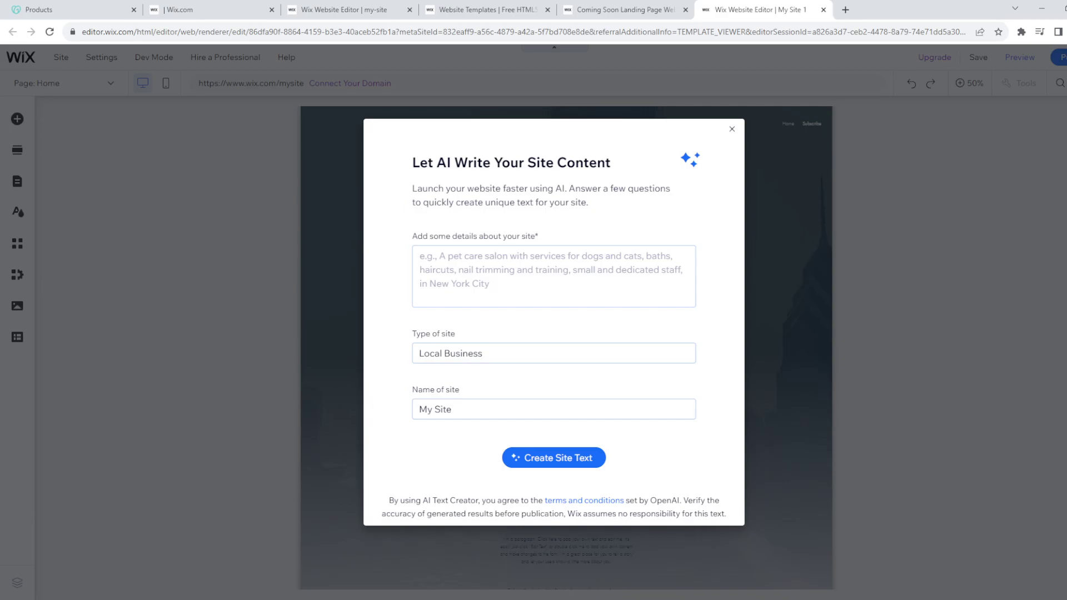
{"action": "left_click", "coordinate": [732, 130]}
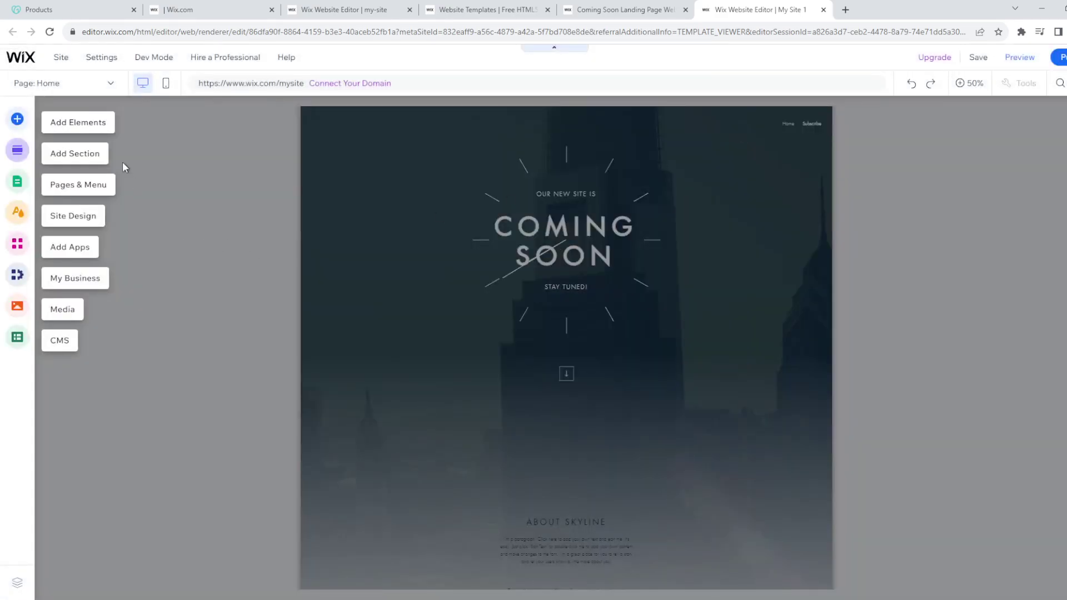
Step: Look through the addable element categories, including Button, Image, Strip, Decorative, Box and Contact & Forms, and close the list
{"action": "left_click", "coordinate": [87, 122]}
{"action": "left_click", "coordinate": [62, 183]}
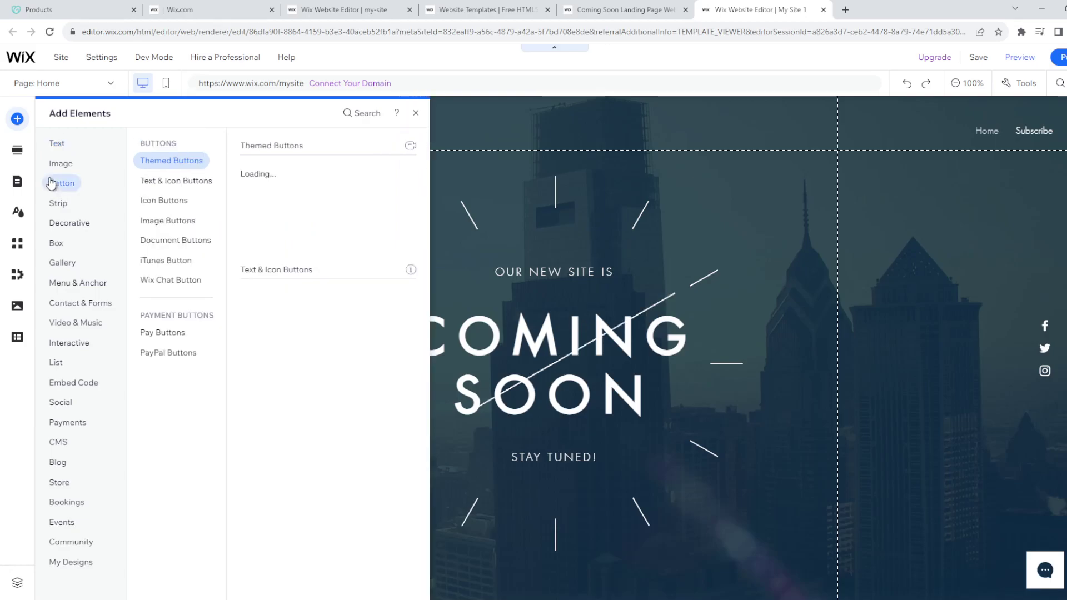
{"action": "left_click", "coordinate": [72, 166]}
{"action": "left_click", "coordinate": [75, 183]}
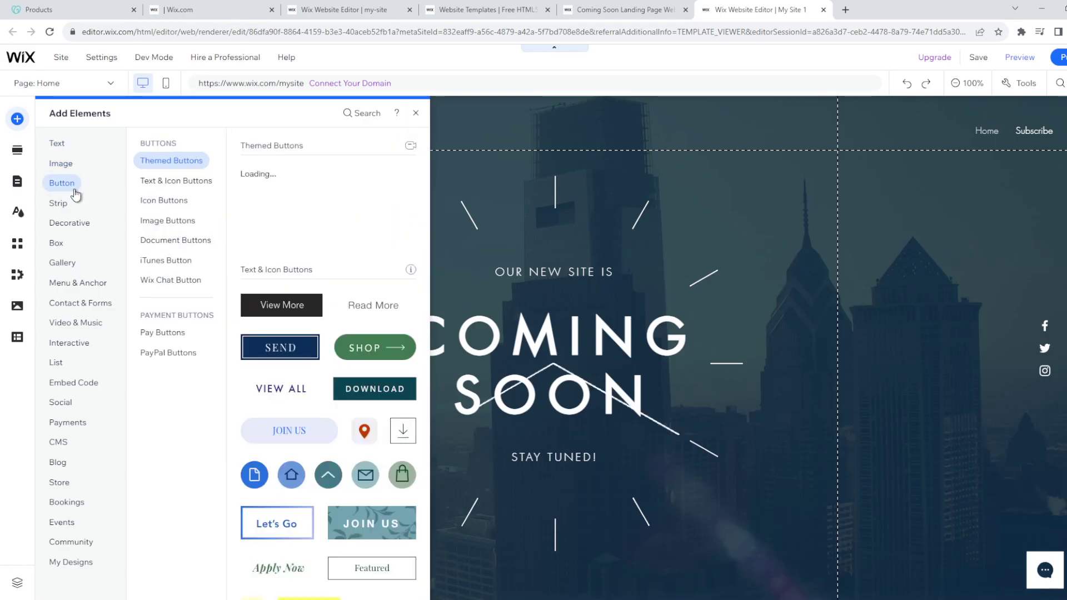
{"action": "left_click", "coordinate": [58, 203]}
{"action": "left_click", "coordinate": [67, 224]}
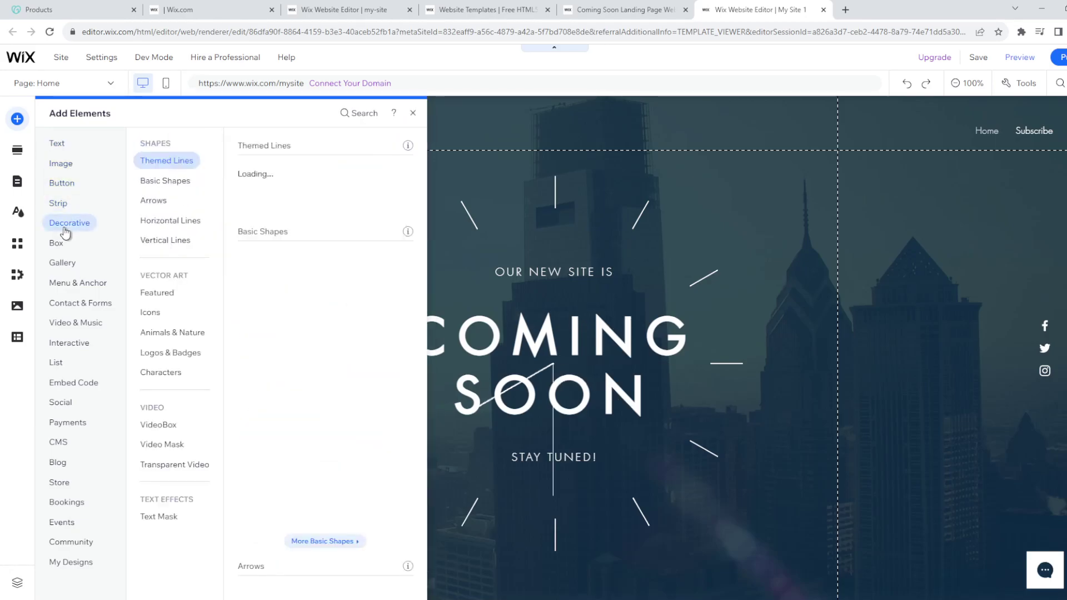
{"action": "left_click", "coordinate": [60, 244]}
{"action": "left_click", "coordinate": [97, 305]}
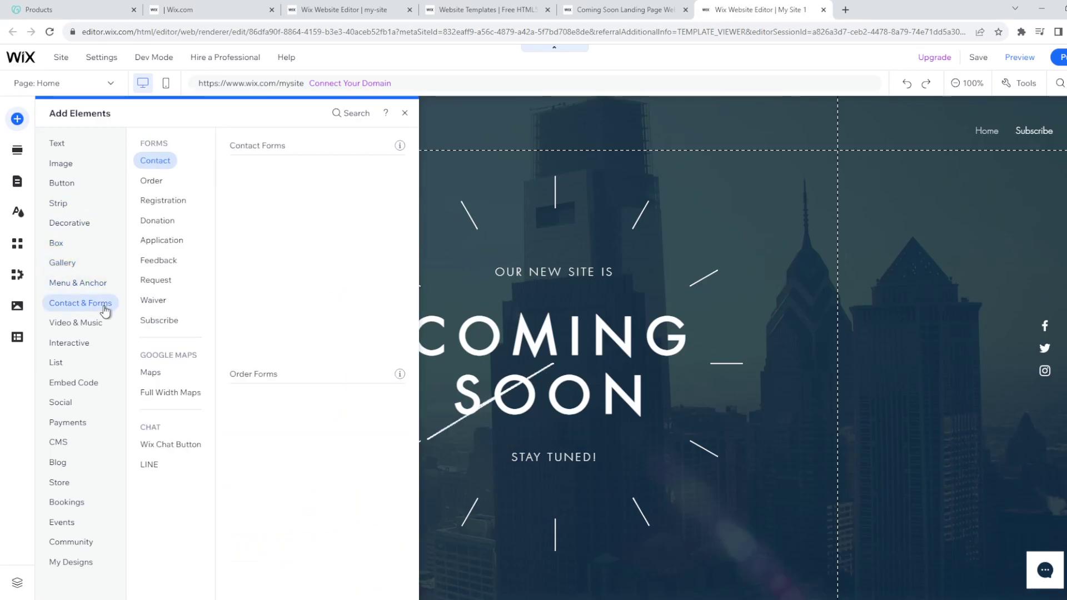
{"action": "left_click", "coordinate": [409, 113]}
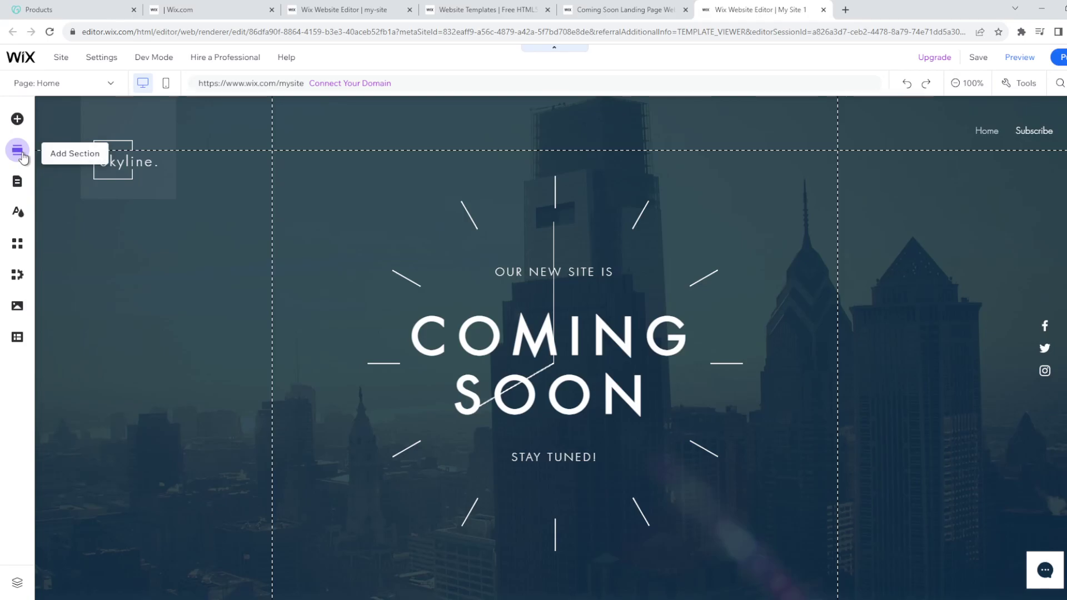
Step: View the ready-made Welcome sections and examine the Gallery, Social and Embed Code element categories
{"action": "left_click", "coordinate": [17, 151]}
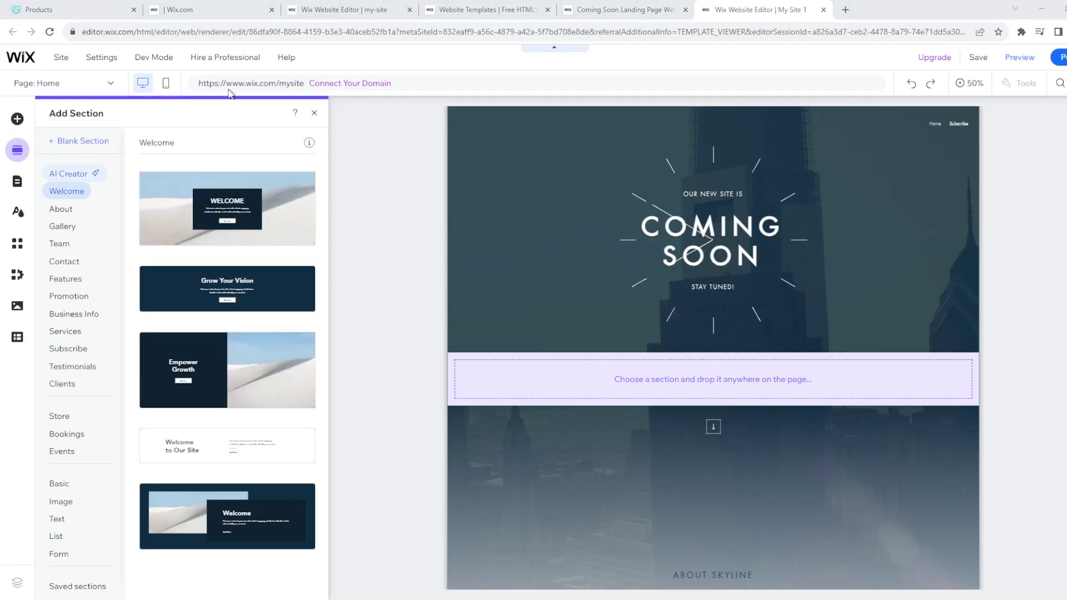
{"action": "left_click", "coordinate": [17, 122]}
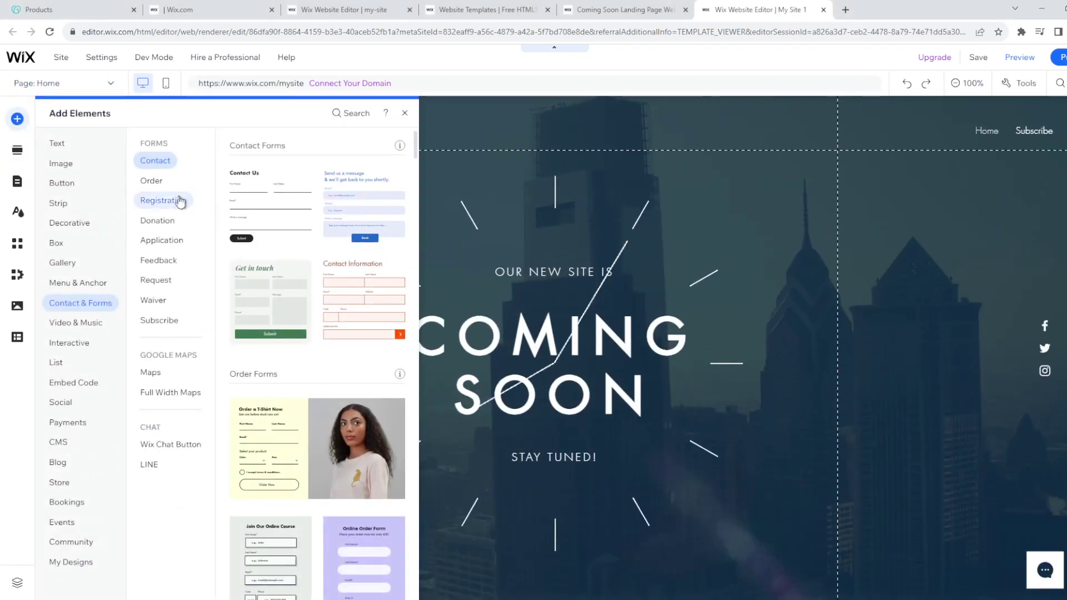
{"action": "left_click", "coordinate": [72, 383]}
{"action": "left_click", "coordinate": [77, 262]}
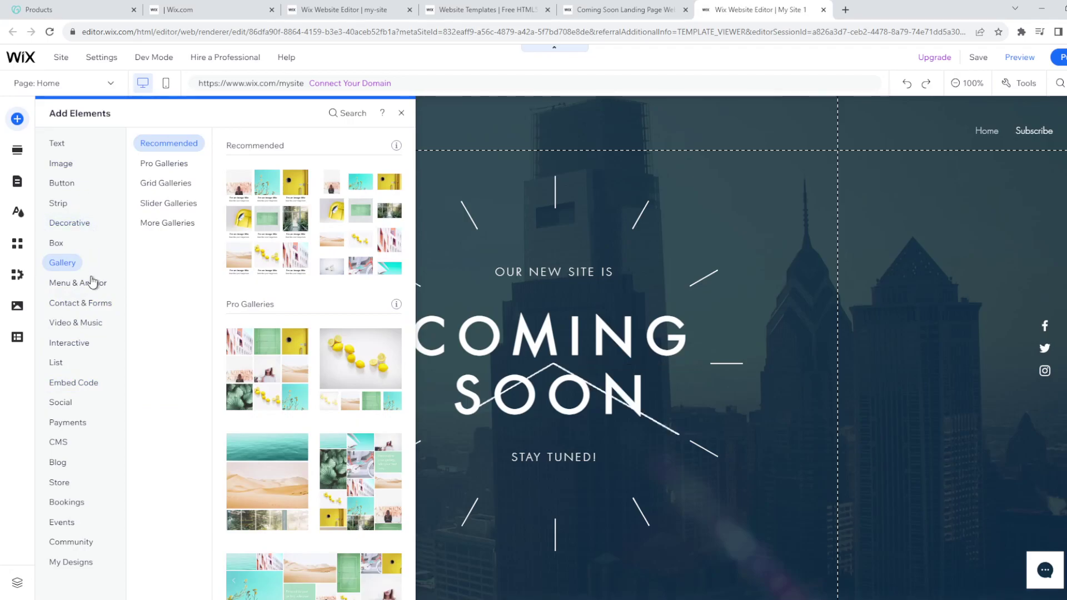
{"action": "left_click", "coordinate": [78, 398]}
{"action": "left_click", "coordinate": [89, 379]}
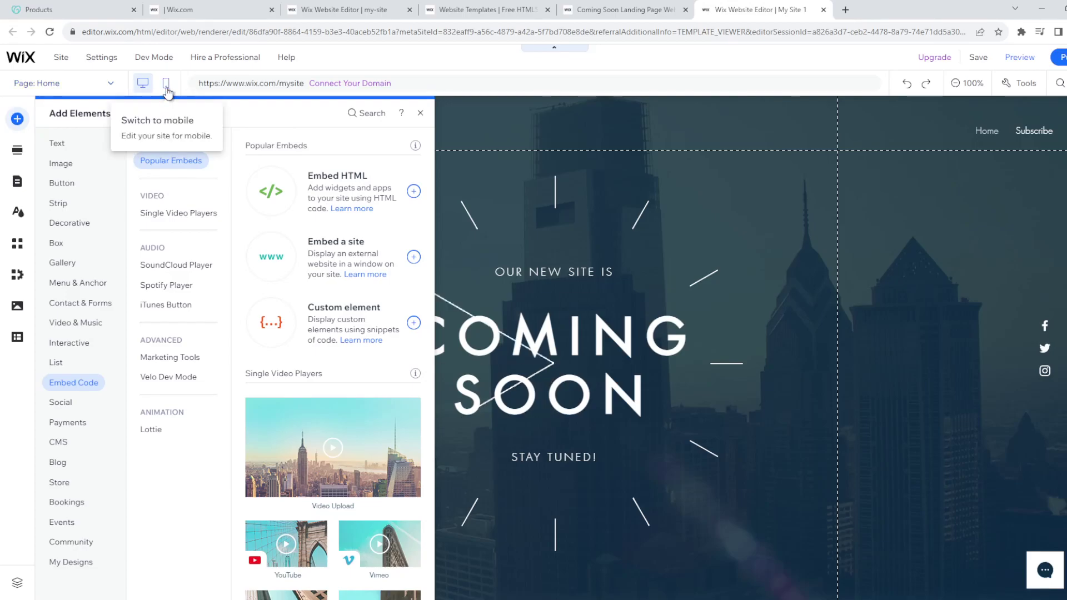
Step: Switch to the mobile editor, set its header to Scrolls with page after trying the other options, and skip the remaining mobile setup
{"action": "left_click", "coordinate": [166, 89]}
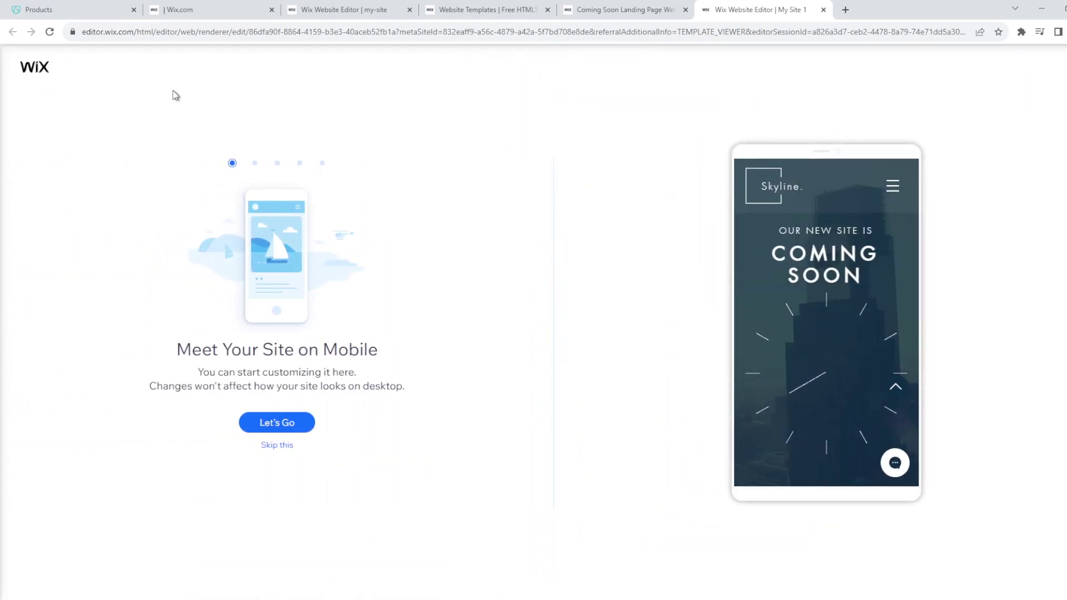
{"action": "left_click", "coordinate": [296, 425]}
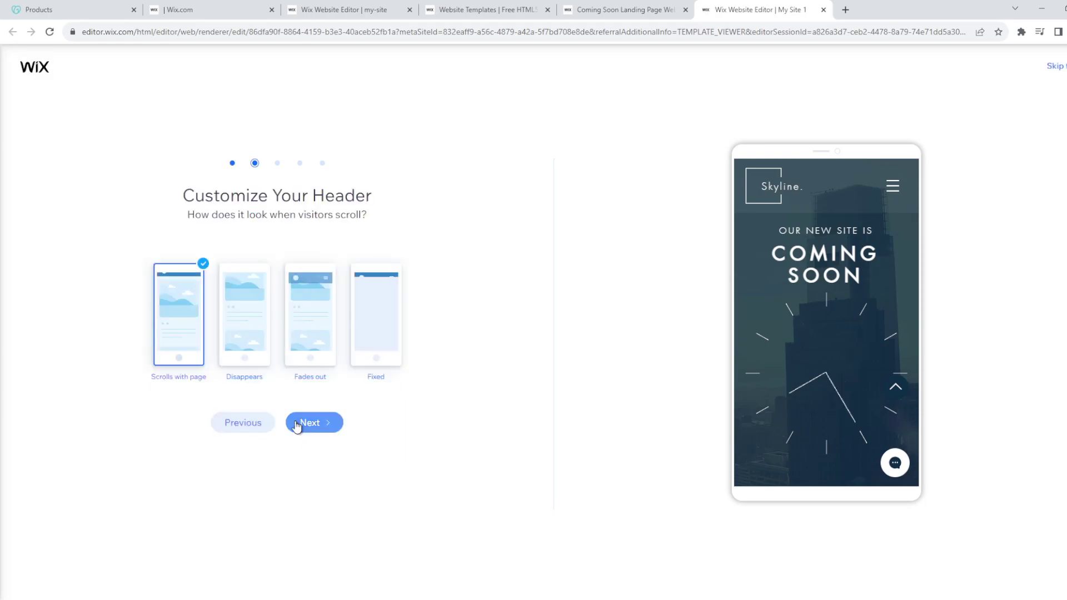
{"action": "left_click", "coordinate": [319, 310]}
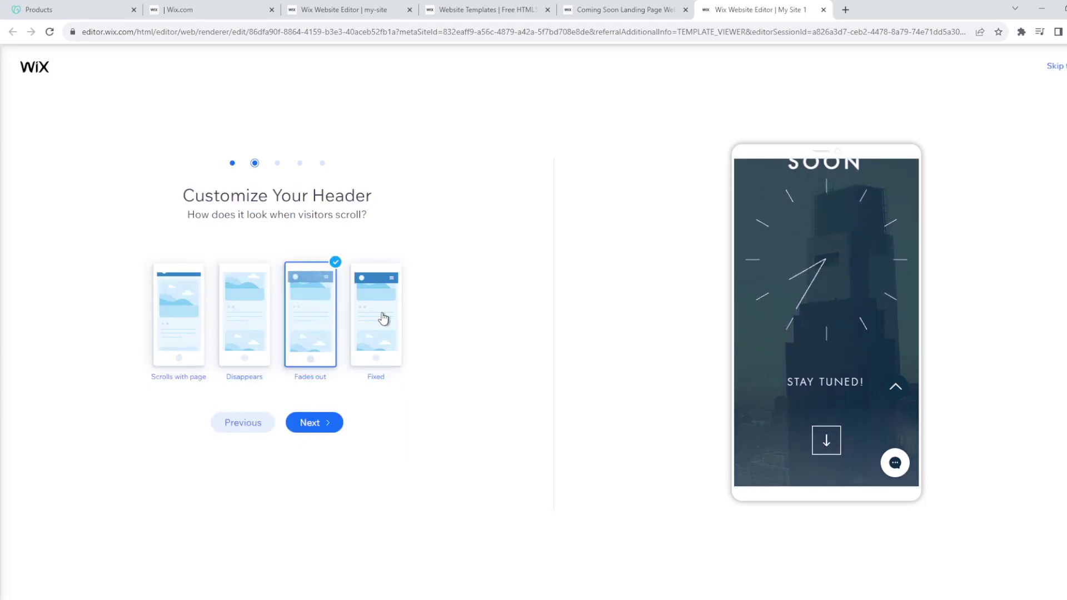
{"action": "left_click", "coordinate": [389, 318]}
{"action": "left_click", "coordinate": [305, 316]}
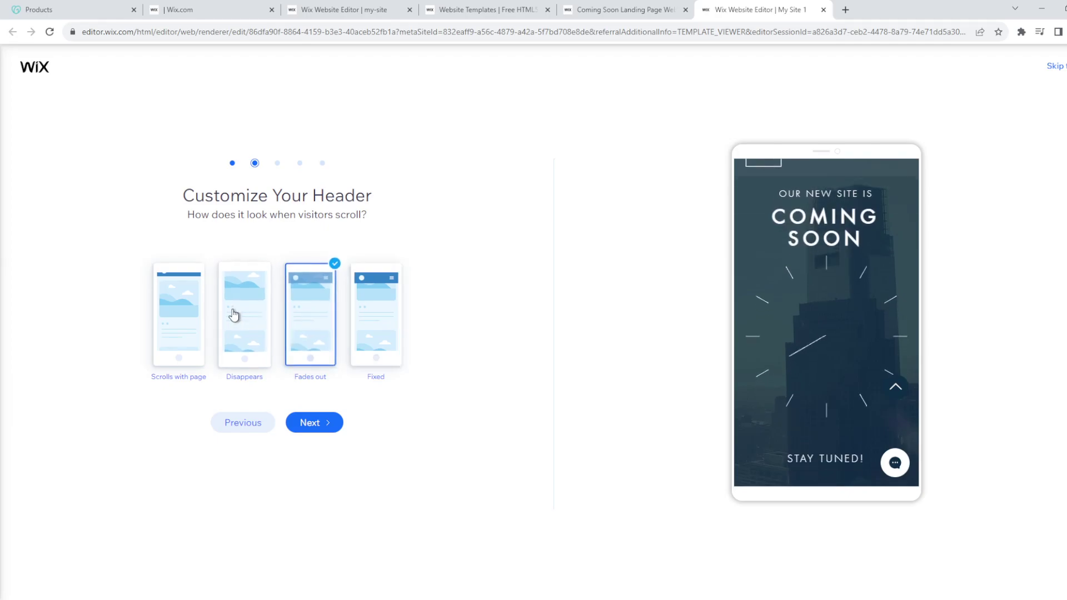
{"action": "left_click", "coordinate": [231, 316]}
{"action": "left_click", "coordinate": [178, 320]}
{"action": "left_click", "coordinate": [332, 432]}
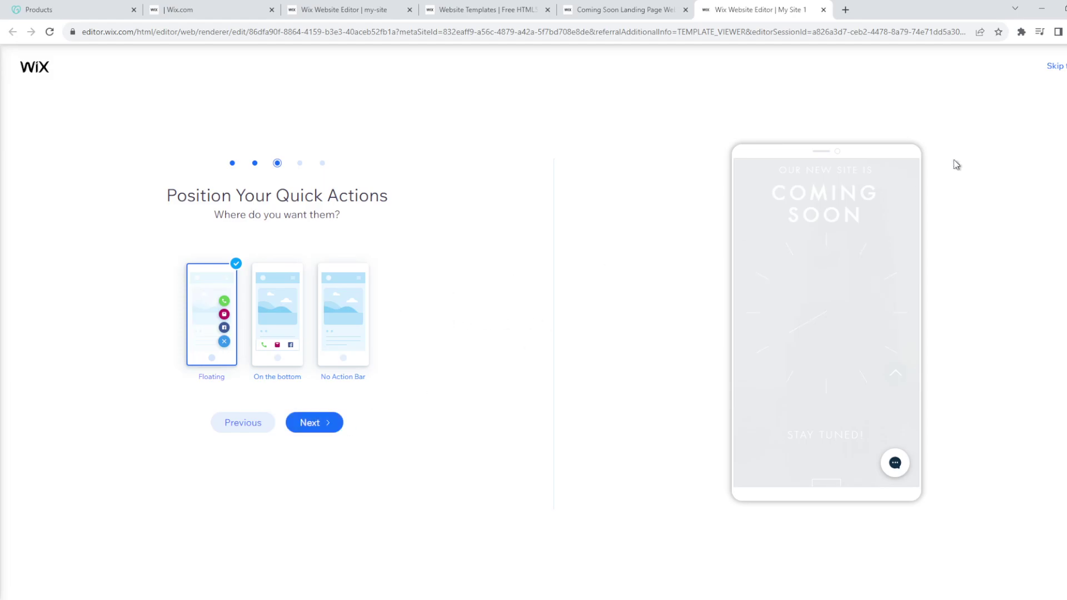
{"action": "left_click", "coordinate": [1062, 69]}
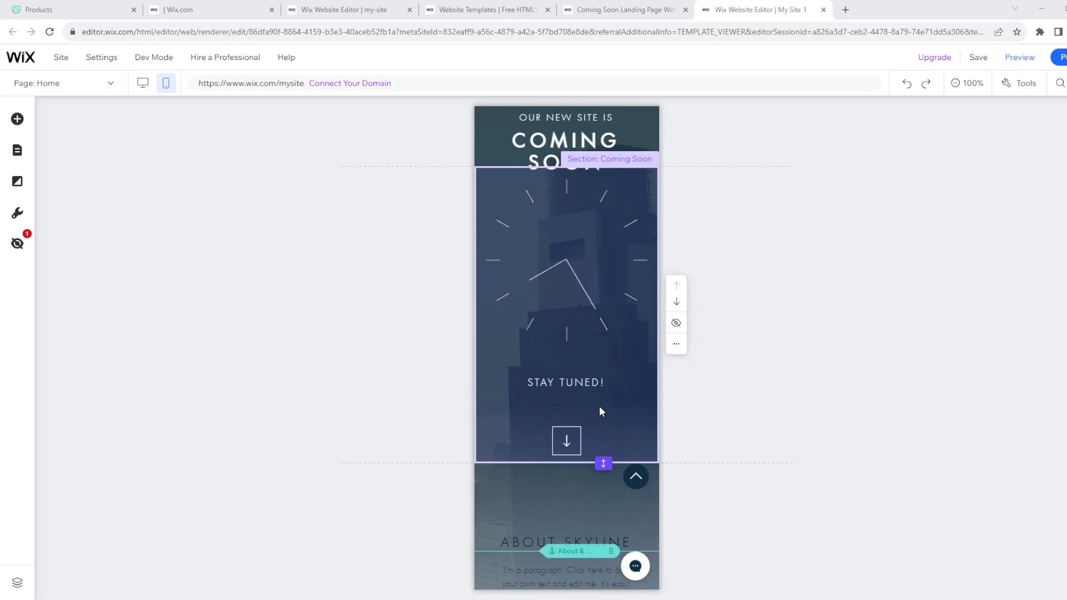
Step: Return to the desktop version and review the page from the Coming Soon section to the About Skyline and subscribe area
{"action": "left_click", "coordinate": [144, 83]}
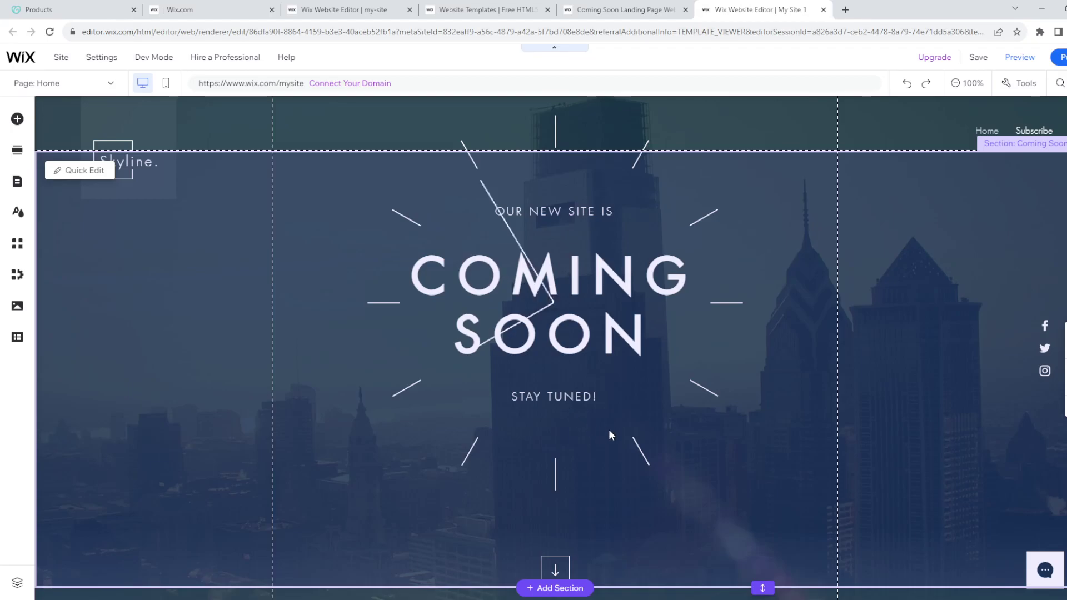
{"action": "scroll", "coordinate": [599, 427], "scroll_direction": "down", "scroll_amount": 2}
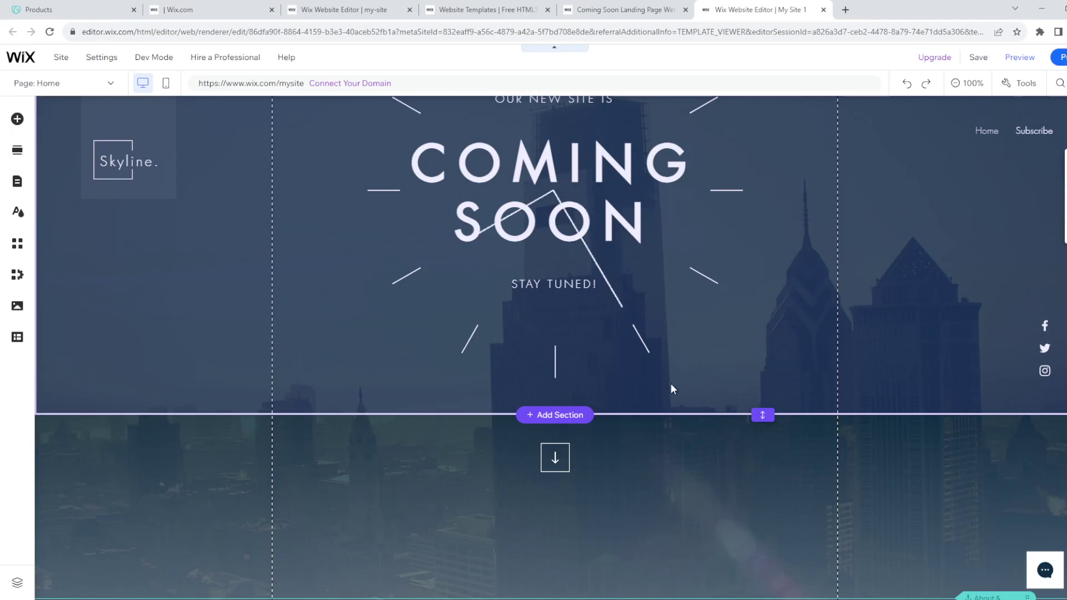
{"action": "scroll", "coordinate": [502, 431], "scroll_direction": "down", "scroll_amount": 9}
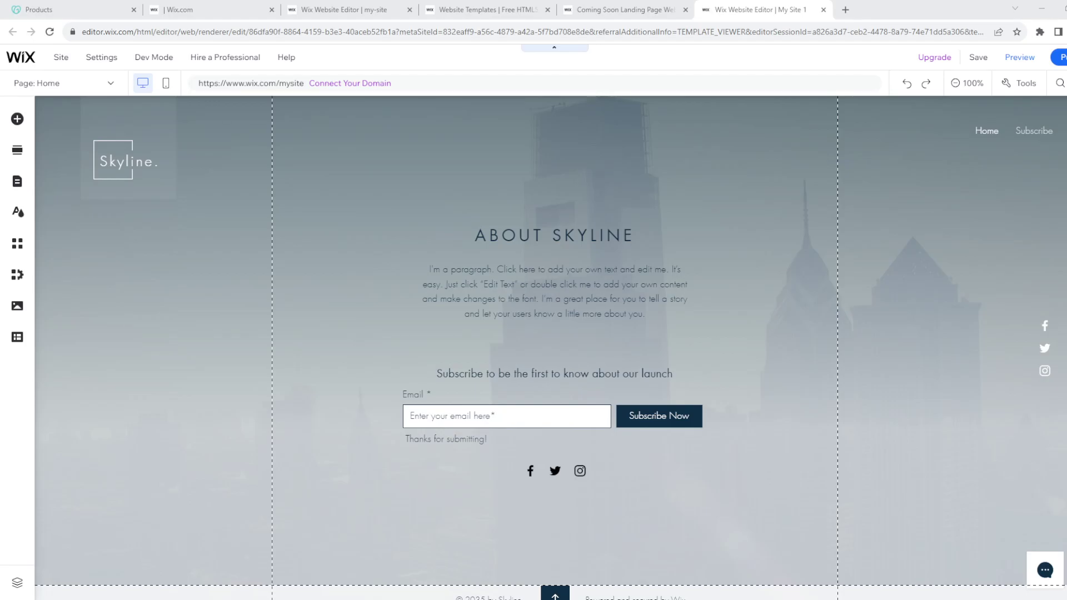
{"action": "scroll", "coordinate": [585, 349], "scroll_direction": "up", "scroll_amount": 7}
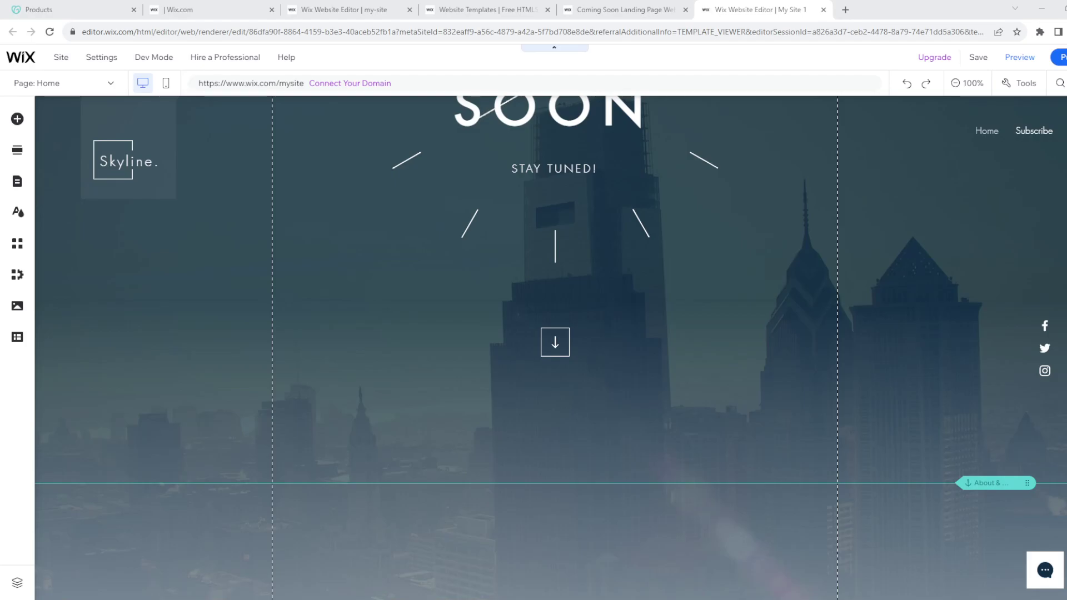
{"action": "scroll", "coordinate": [550, 345], "scroll_direction": "up", "scroll_amount": 5}
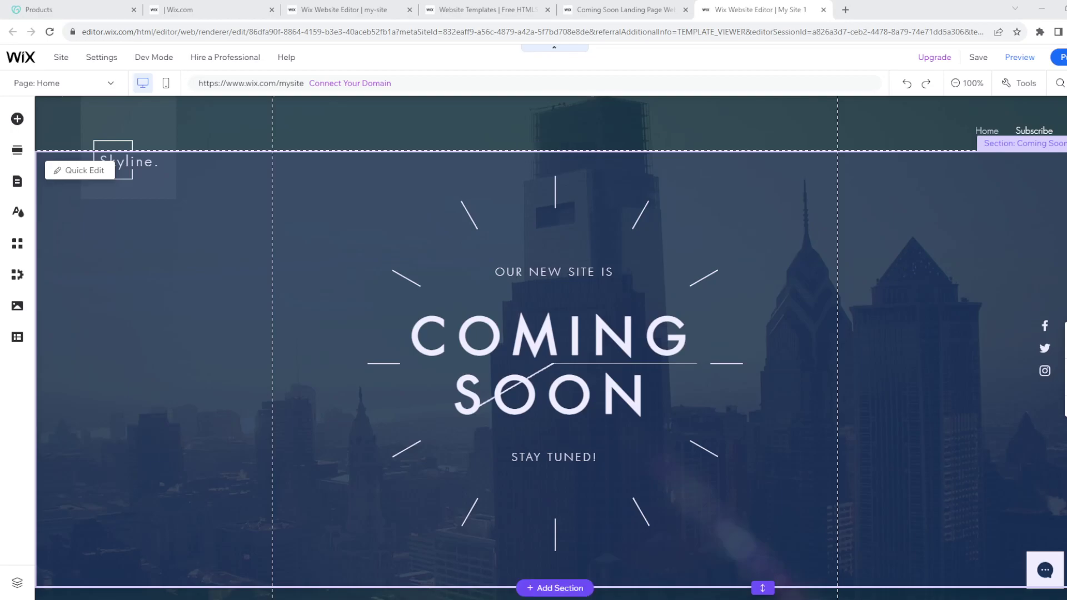
Step: Switch to the mobile version and review the whole page from the Coming Soon header to the footer
{"action": "left_click", "coordinate": [169, 84]}
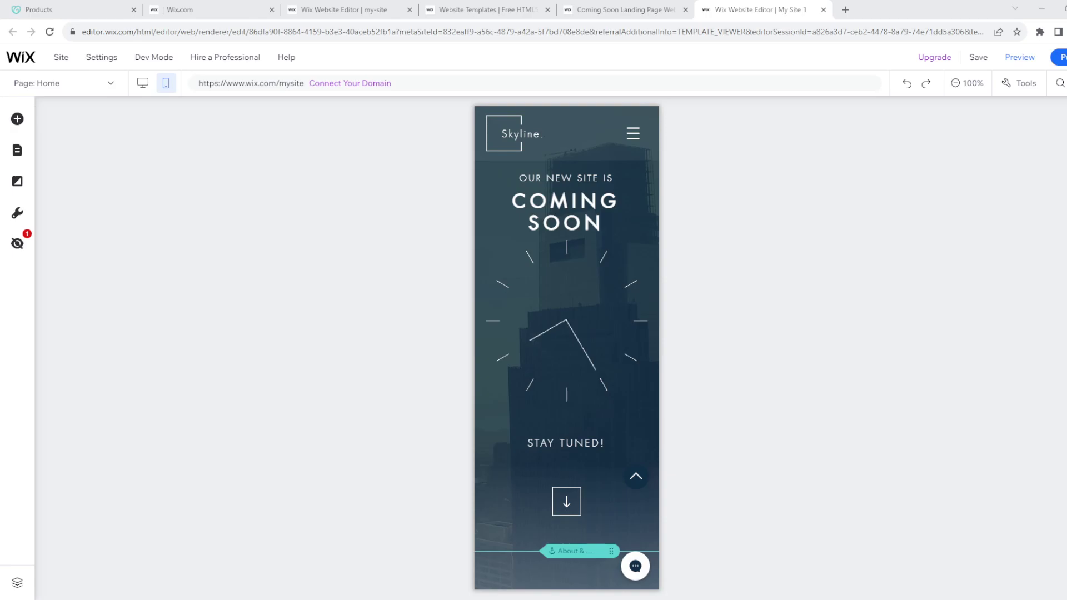
{"action": "scroll", "coordinate": [566, 347], "scroll_direction": "down", "scroll_amount": 8}
{"action": "scroll", "coordinate": [566, 348], "scroll_direction": "up", "scroll_amount": 5}
{"action": "scroll", "coordinate": [566, 348], "scroll_direction": "up", "scroll_amount": 3}
{"action": "scroll", "coordinate": [566, 347], "scroll_direction": "down", "scroll_amount": 8}
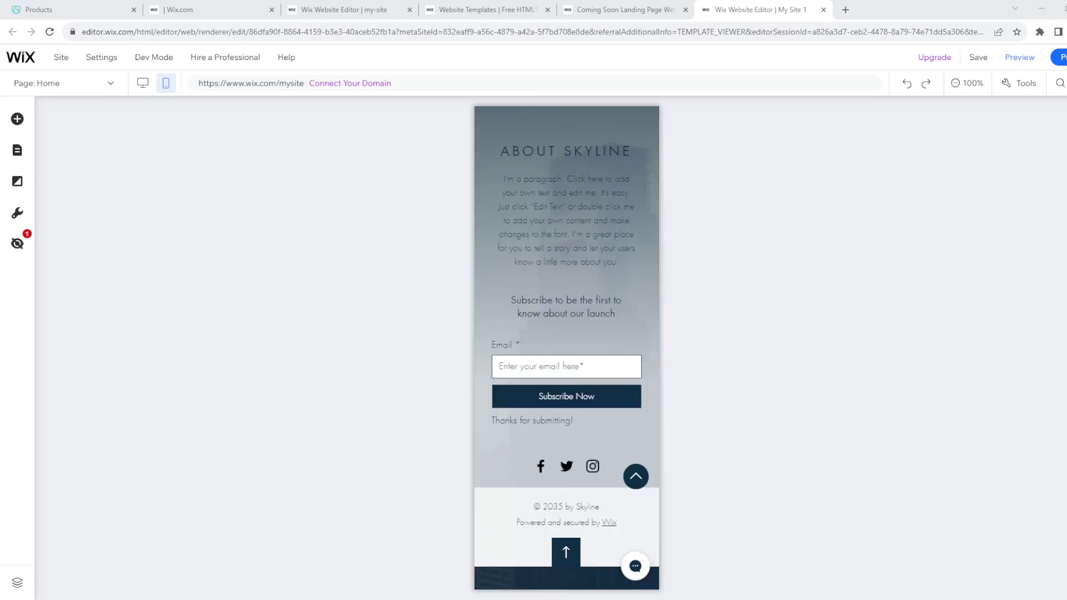